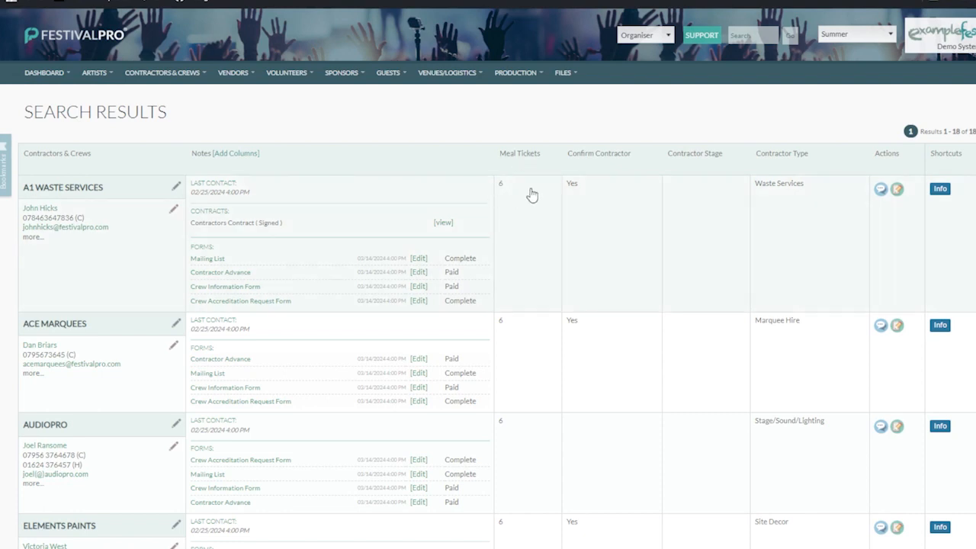
Examine the Catering profile fields of A1 Waste Services, including Meal Allocation and Meal Tickets, and close the record unsaved
{"action": "left_click", "coordinate": [941, 191]}
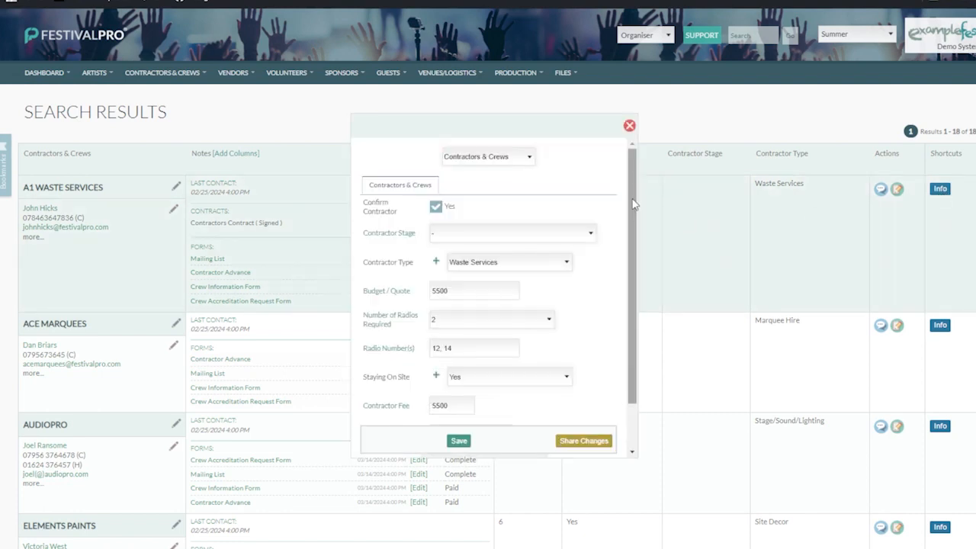
{"action": "left_click", "coordinate": [471, 158]}
{"action": "left_click", "coordinate": [476, 214]}
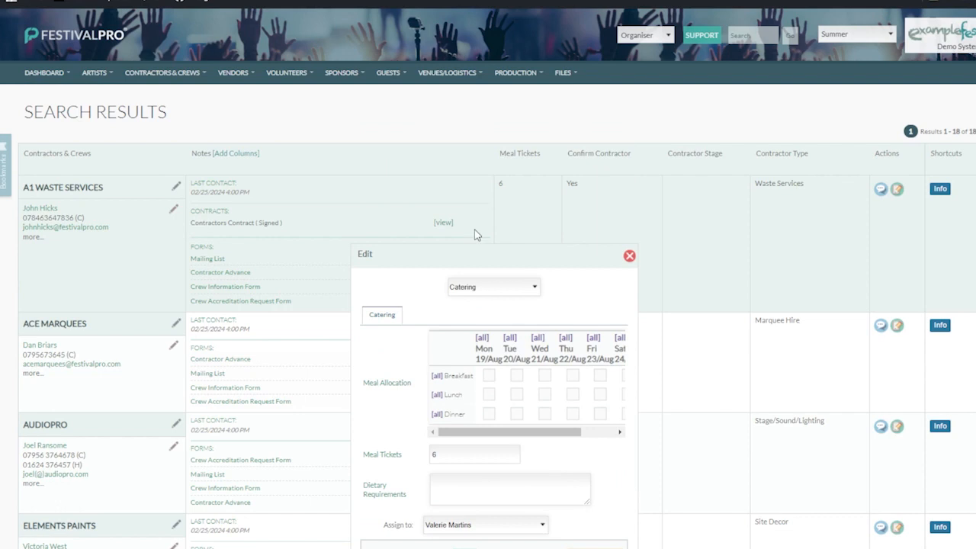
{"action": "left_click_drag", "start_coordinate": [470, 250], "coordinate": [454, 40]}
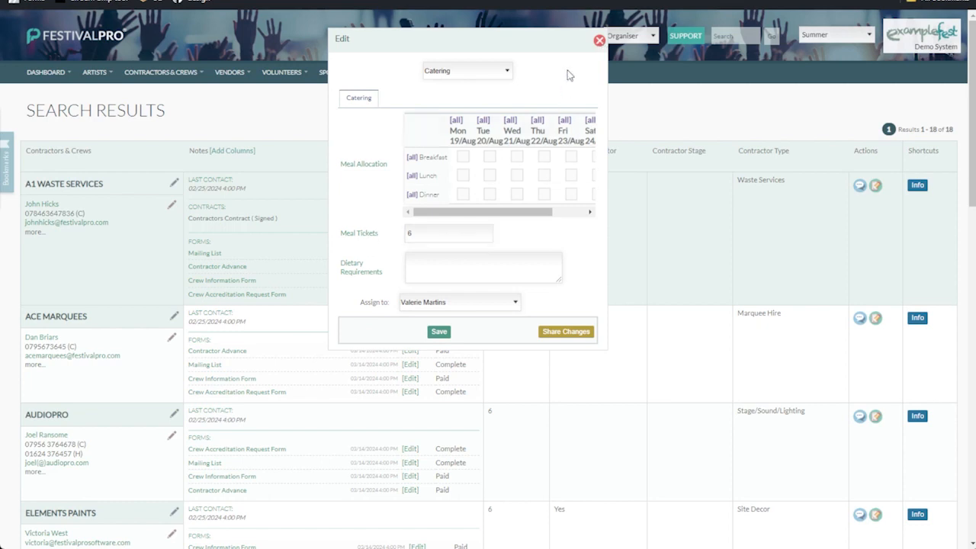
{"action": "left_click", "coordinate": [598, 41]}
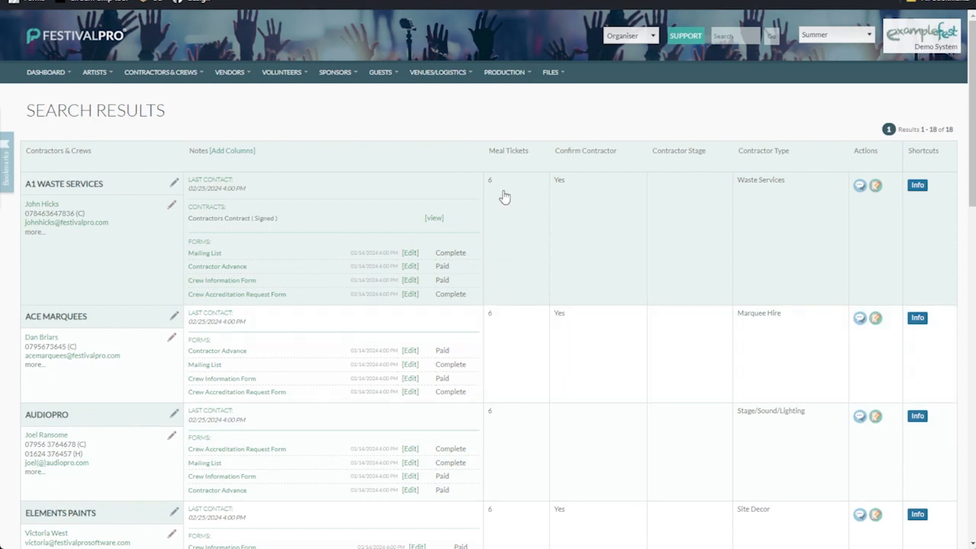
Switch to the Config view and inspect the Meal Tickets field definition among the Catering profile fields, leaving without saving
{"action": "left_click", "coordinate": [628, 61]}
{"action": "mouse_move", "coordinate": [408, 74]}
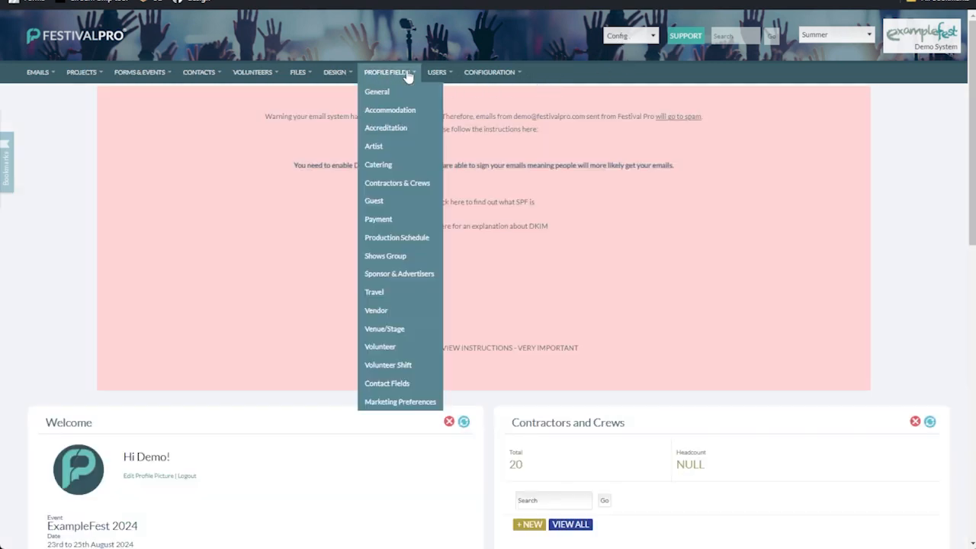
{"action": "left_click", "coordinate": [402, 166]}
{"action": "left_click", "coordinate": [114, 364]}
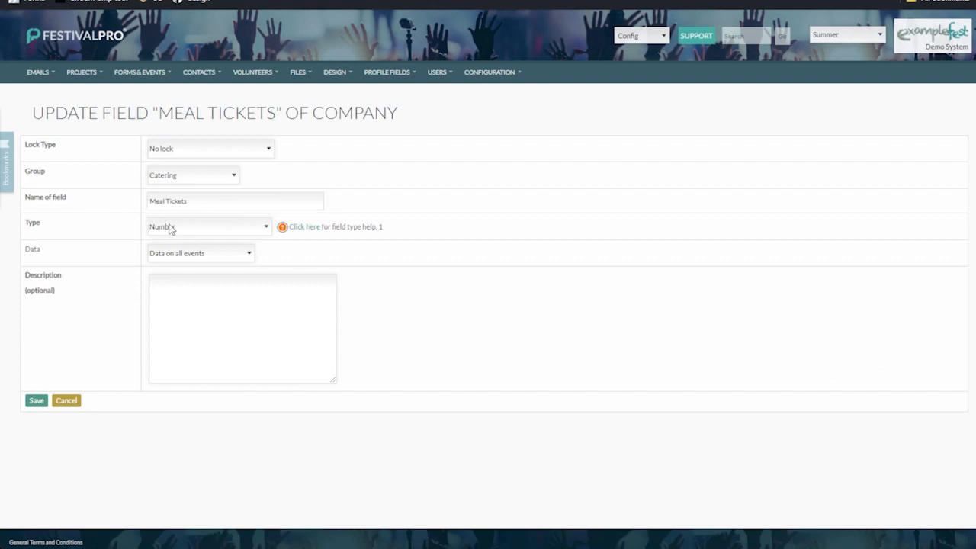
{"action": "left_click", "coordinate": [64, 403]}
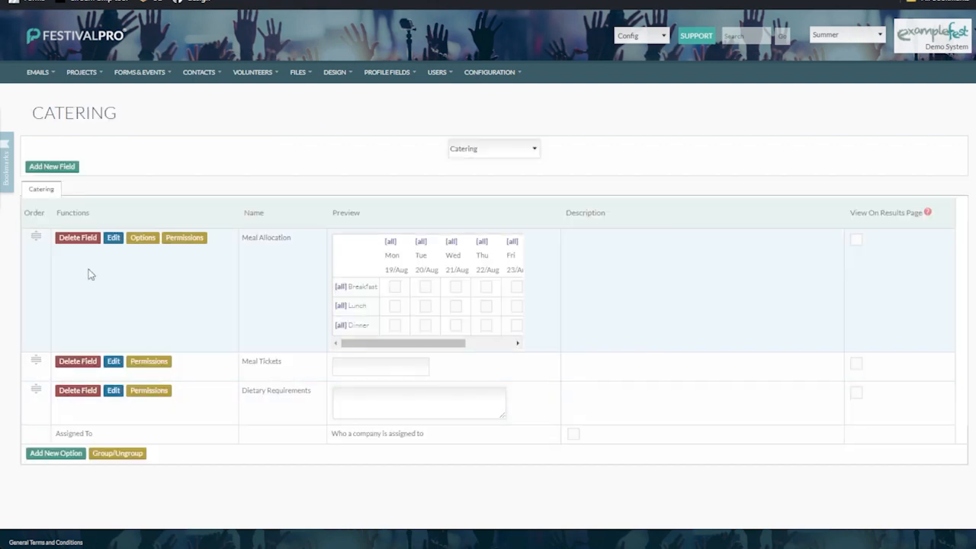
Return to the Organiser view and list all contractors and crews
{"action": "left_click", "coordinate": [644, 63]}
{"action": "mouse_move", "coordinate": [103, 77]}
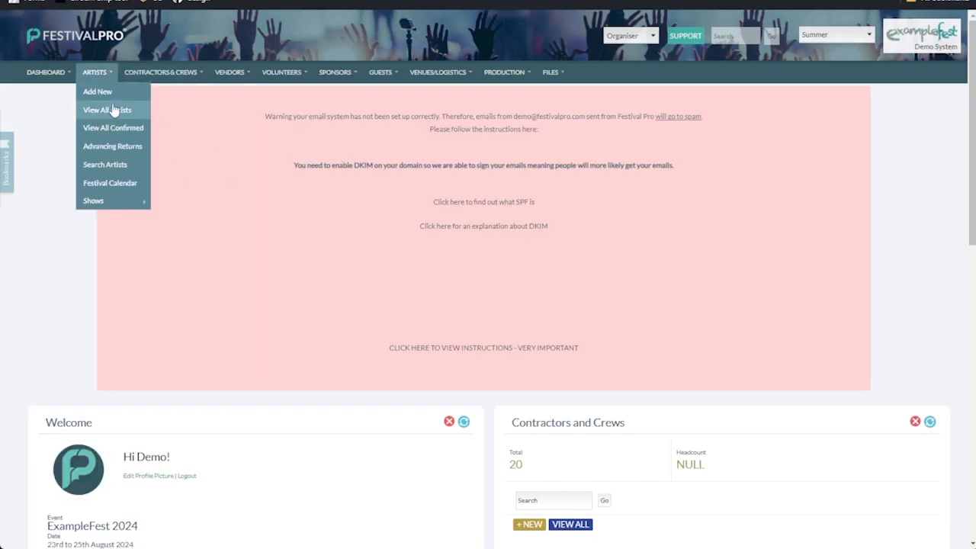
{"action": "mouse_move", "coordinate": [158, 72]}
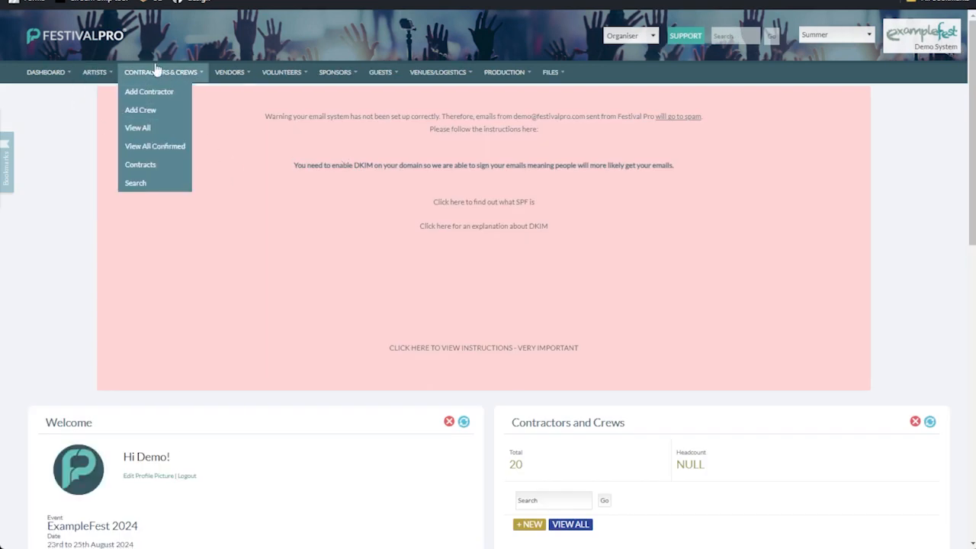
{"action": "left_click", "coordinate": [138, 128]}
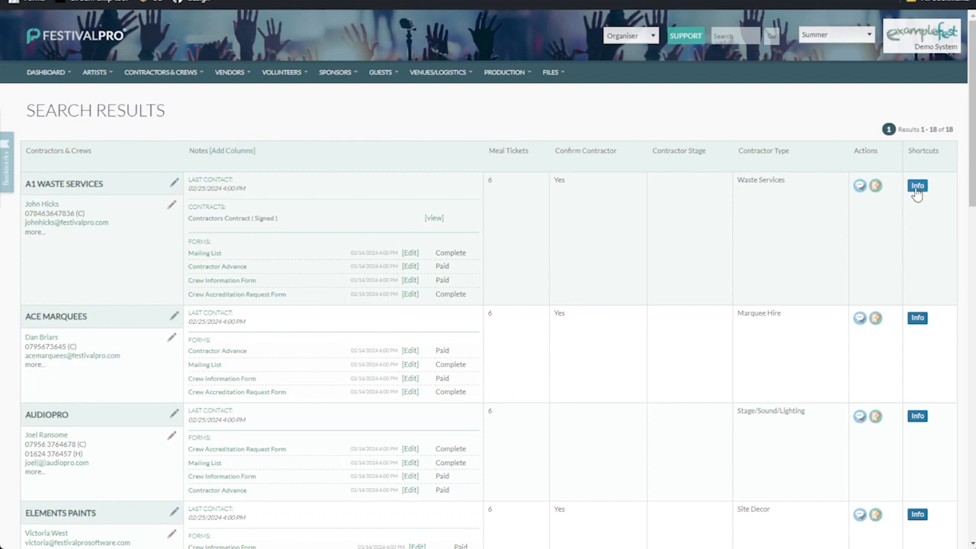
Set the Meal Tickets of A1 Waste Services to 8 in its Catering information and save
{"action": "left_click", "coordinate": [918, 187]}
{"action": "left_click", "coordinate": [490, 154]}
{"action": "left_click", "coordinate": [487, 204]}
{"action": "scroll", "coordinate": [483, 348], "scroll_direction": "down", "scroll_amount": 1}
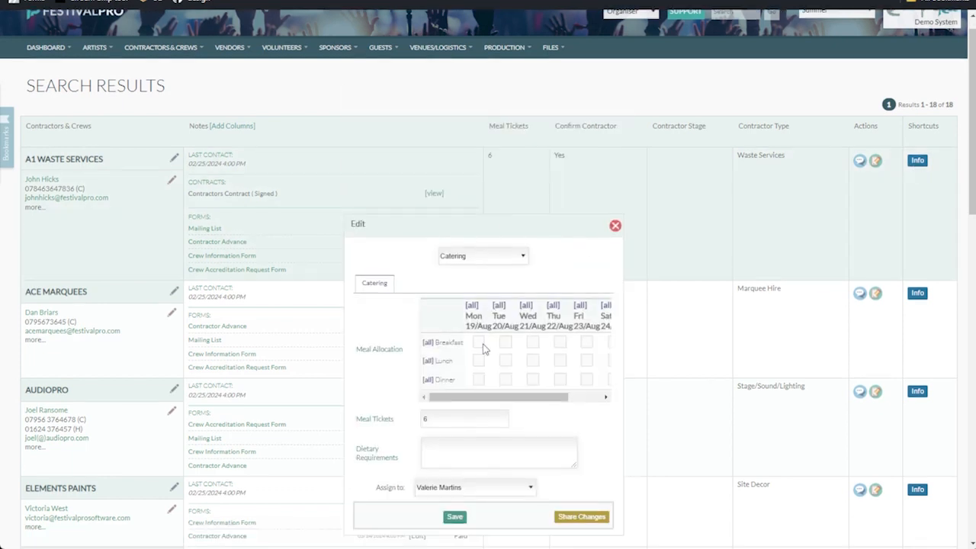
{"action": "scroll", "coordinate": [483, 347], "scroll_direction": "down", "scroll_amount": 3}
{"action": "double_click", "coordinate": [439, 253]}
{"action": "type", "text": "4"}
{"action": "left_click", "coordinate": [454, 351]}
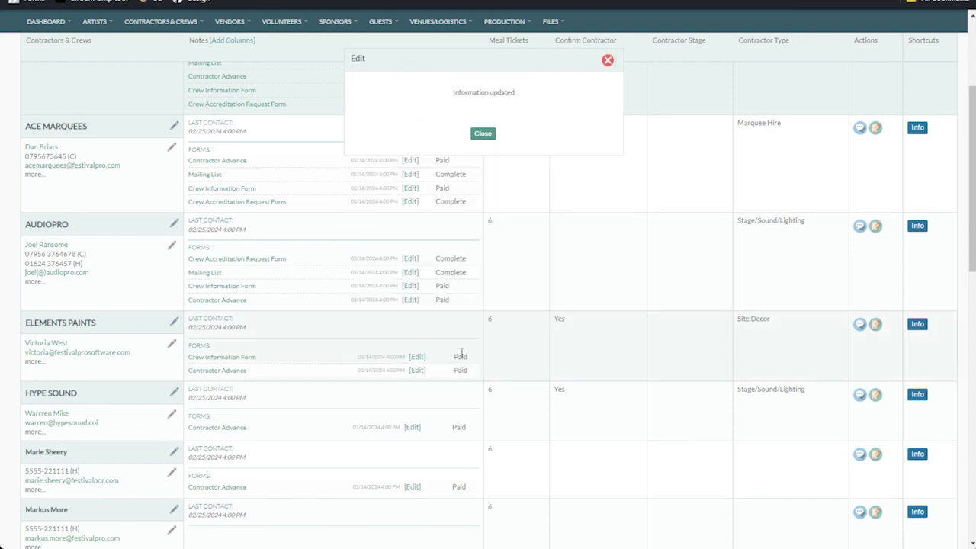
{"action": "left_click", "coordinate": [494, 134]}
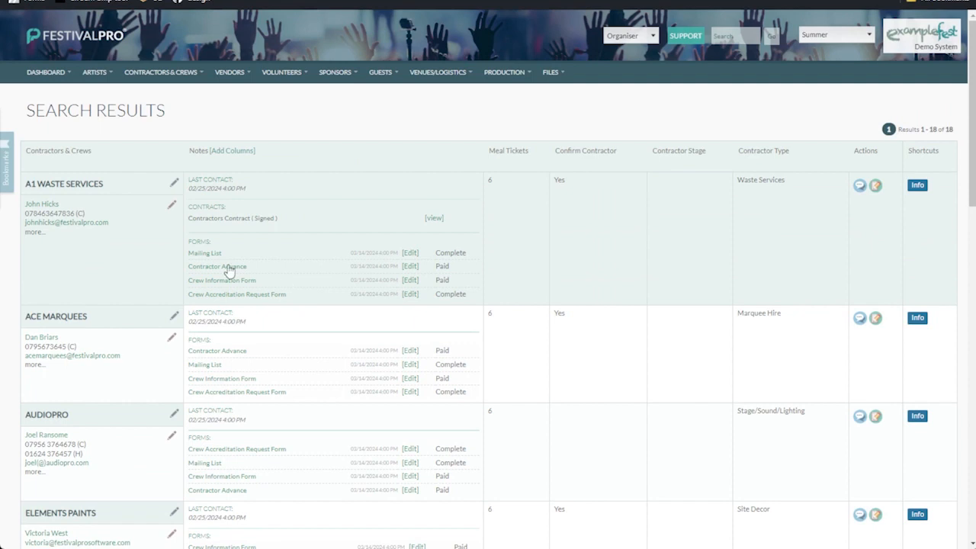
Edit A1 Waste Services' Contractor Advance form and allocate Monday 15/Apr breakfast, lunch and dinner to the first crew pass
{"action": "left_click", "coordinate": [409, 271]}
{"action": "scroll", "coordinate": [405, 275], "scroll_direction": "down", "scroll_amount": 10}
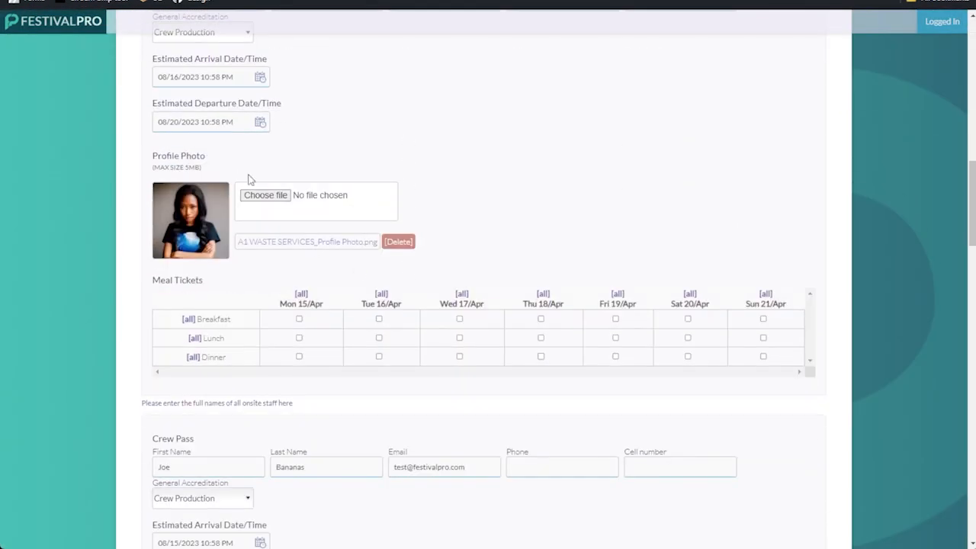
{"action": "scroll", "coordinate": [232, 226], "scroll_direction": "up", "scroll_amount": 2}
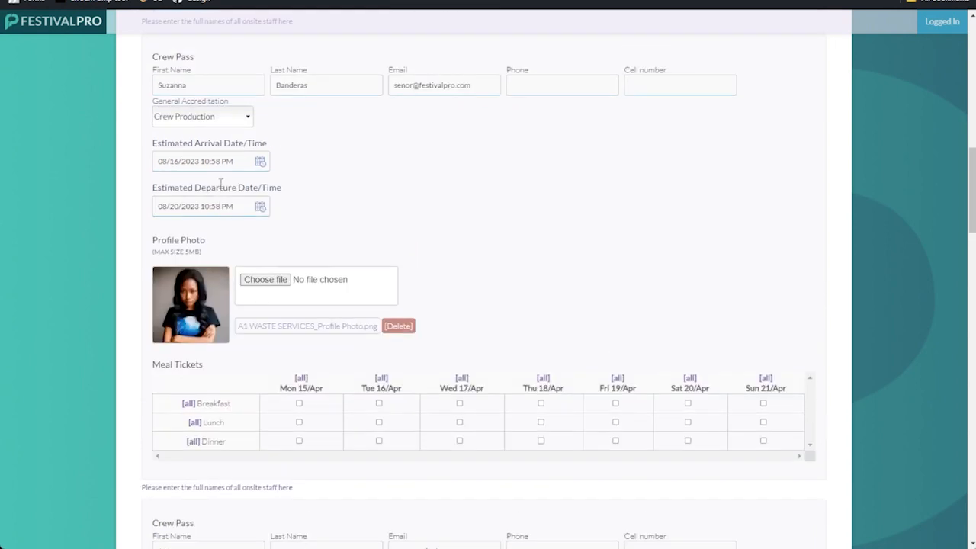
{"action": "scroll", "coordinate": [247, 161], "scroll_direction": "down", "scroll_amount": 4}
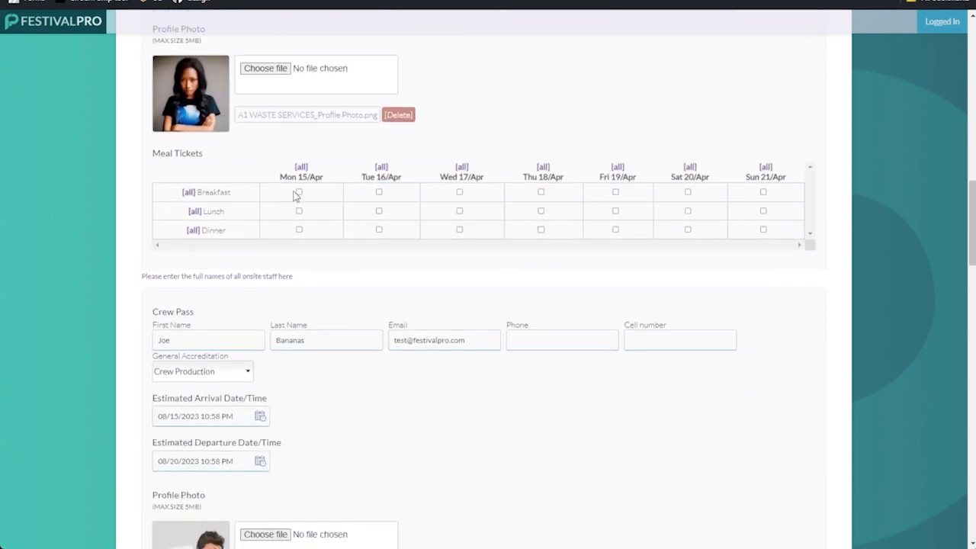
{"action": "left_click", "coordinate": [299, 193]}
{"action": "left_click", "coordinate": [299, 211]}
{"action": "left_click", "coordinate": [298, 229]}
Allocate all Monday meals plus Tuesday breakfast and lunch to the second crew pass, and try to add Friday breakfast
{"action": "scroll", "coordinate": [303, 236], "scroll_direction": "down", "scroll_amount": 4}
{"action": "scroll", "coordinate": [303, 238], "scroll_direction": "down", "scroll_amount": 2}
{"action": "left_click", "coordinate": [299, 277]}
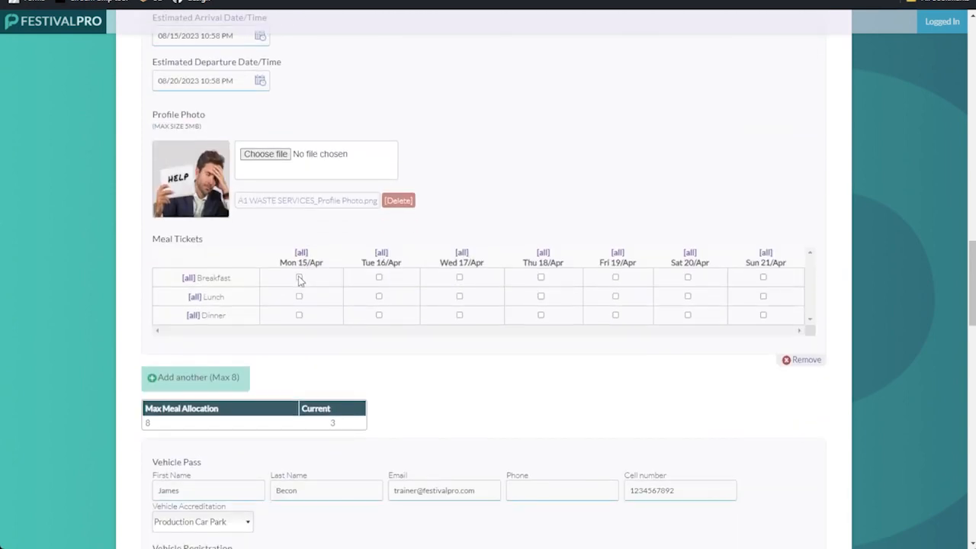
{"action": "left_click", "coordinate": [298, 297]}
{"action": "left_click", "coordinate": [380, 297]}
{"action": "left_click", "coordinate": [615, 278]}
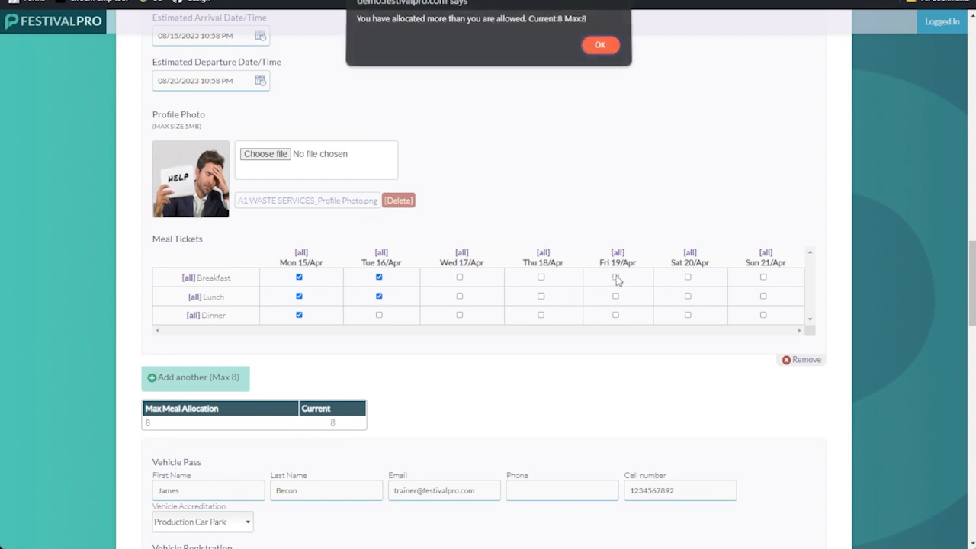
{"action": "left_click", "coordinate": [600, 50]}
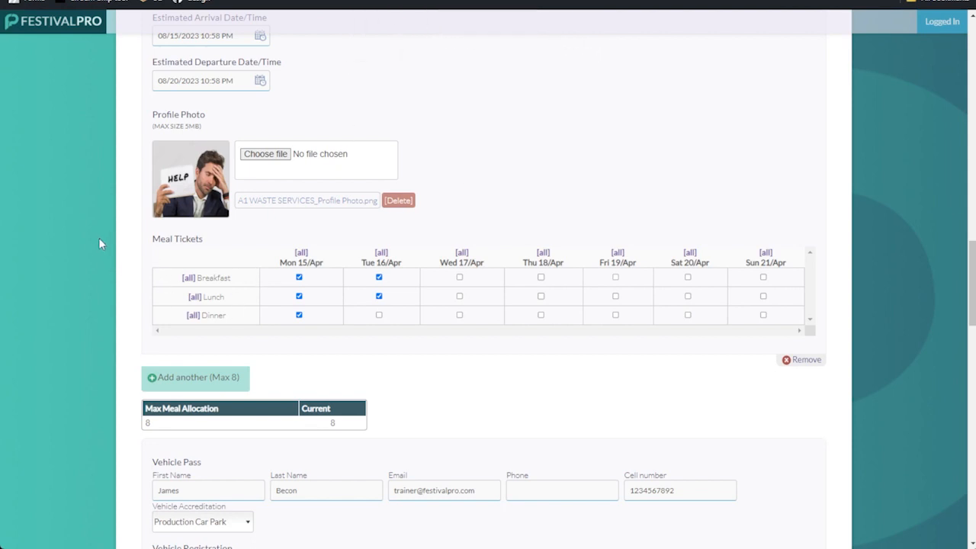
Open the Contractor Advance form's setup from the Contractor Forms group
{"action": "scroll", "coordinate": [182, 204], "scroll_direction": "up", "scroll_amount": 2}
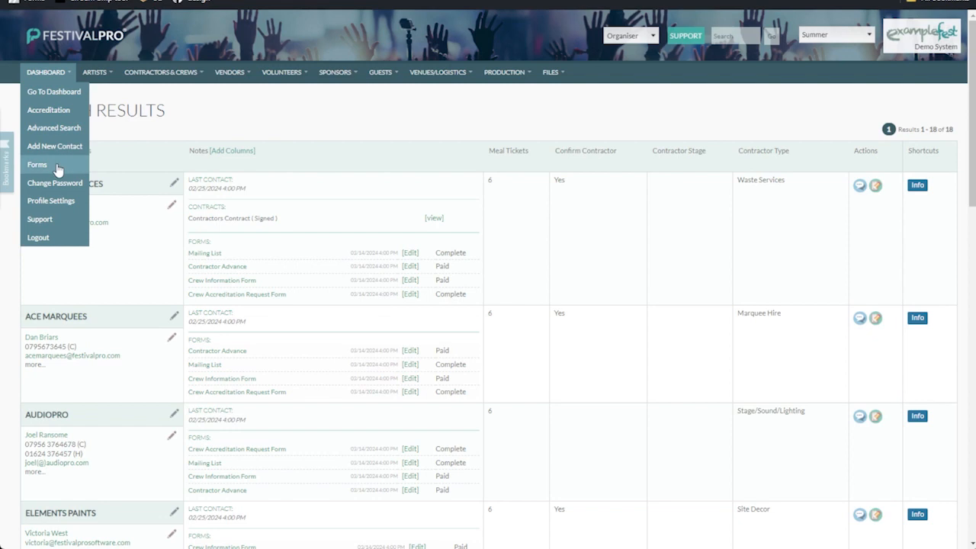
{"action": "left_click", "coordinate": [58, 164]}
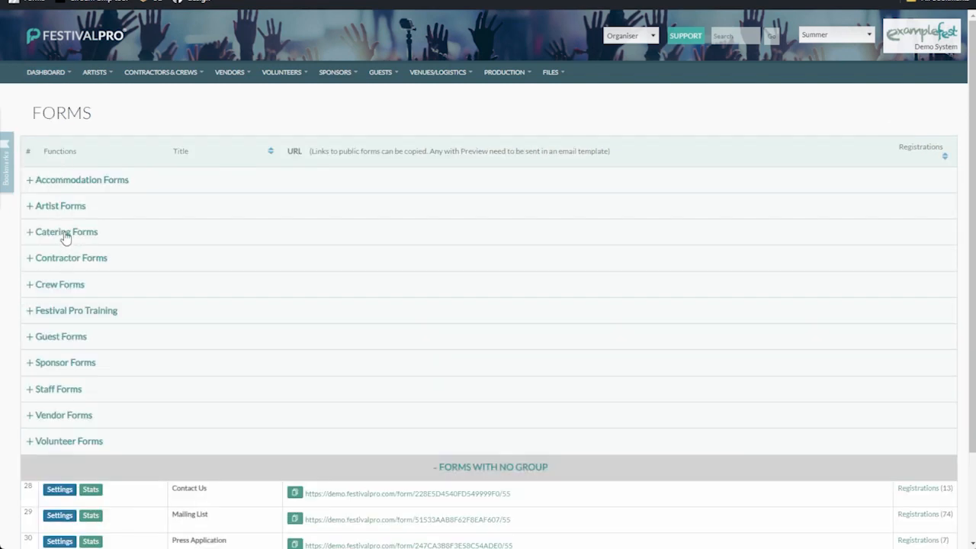
{"action": "left_click", "coordinate": [65, 260]}
{"action": "left_click", "coordinate": [65, 281]}
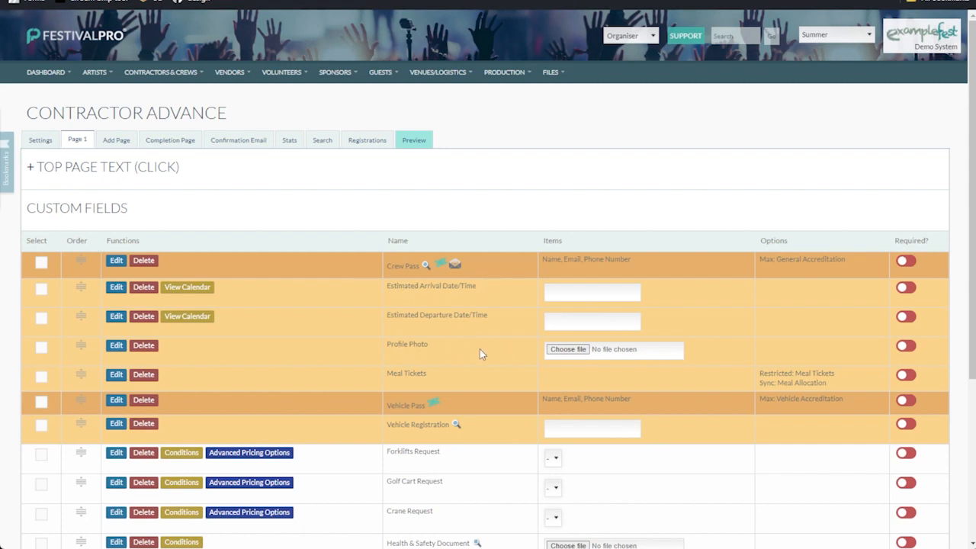
Review the Field Options of the Contractor Advance form's Meal Tickets field, including sync and restricted values, and save the field
{"action": "triple_click", "coordinate": [406, 374]}
{"action": "left_click", "coordinate": [117, 374]}
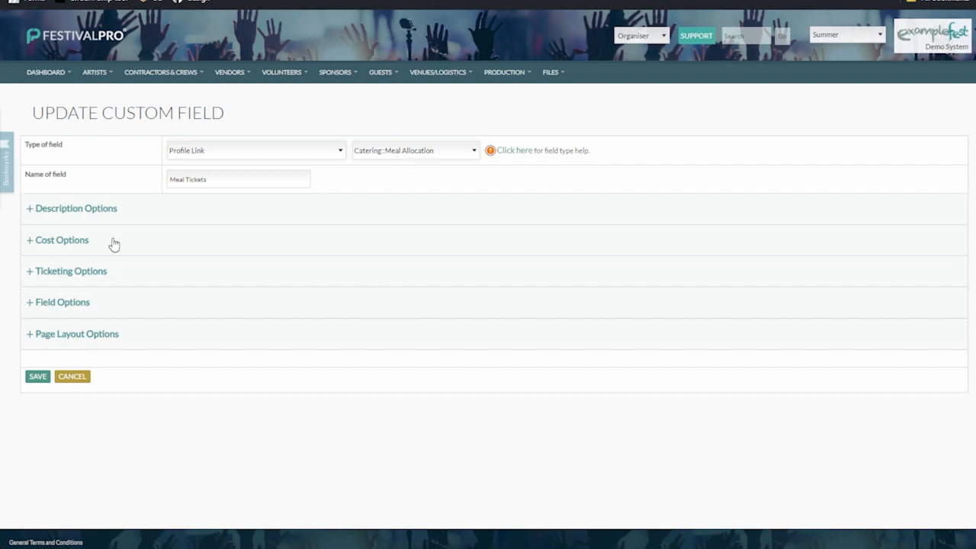
{"action": "left_click", "coordinate": [52, 311]}
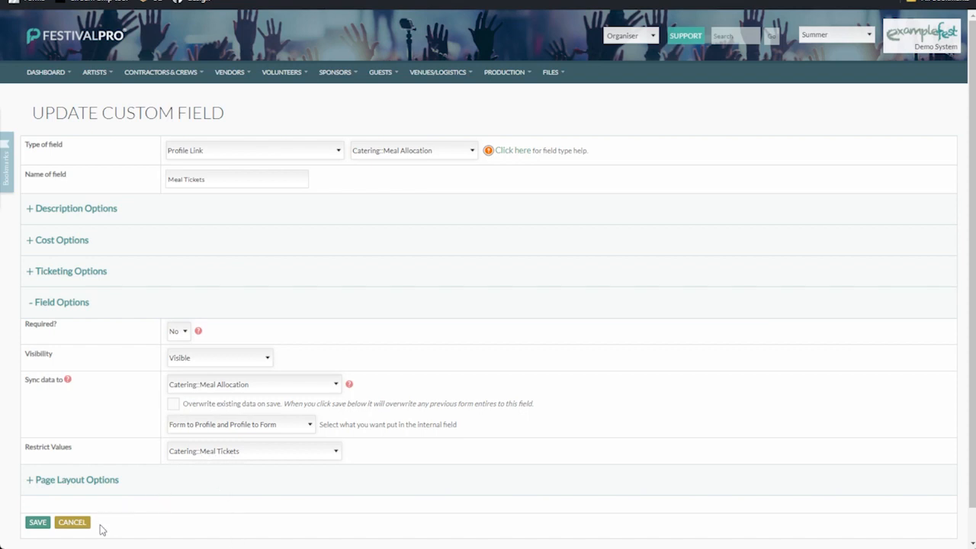
{"action": "left_click", "coordinate": [38, 525]}
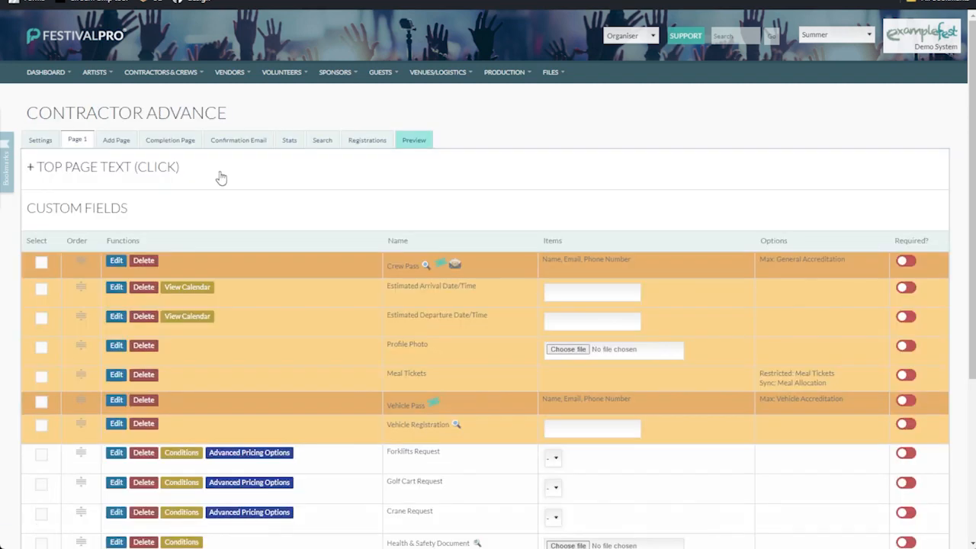
Open the Artist Advance form's setup from the Artist Forms group
{"action": "mouse_move", "coordinate": [45, 72]}
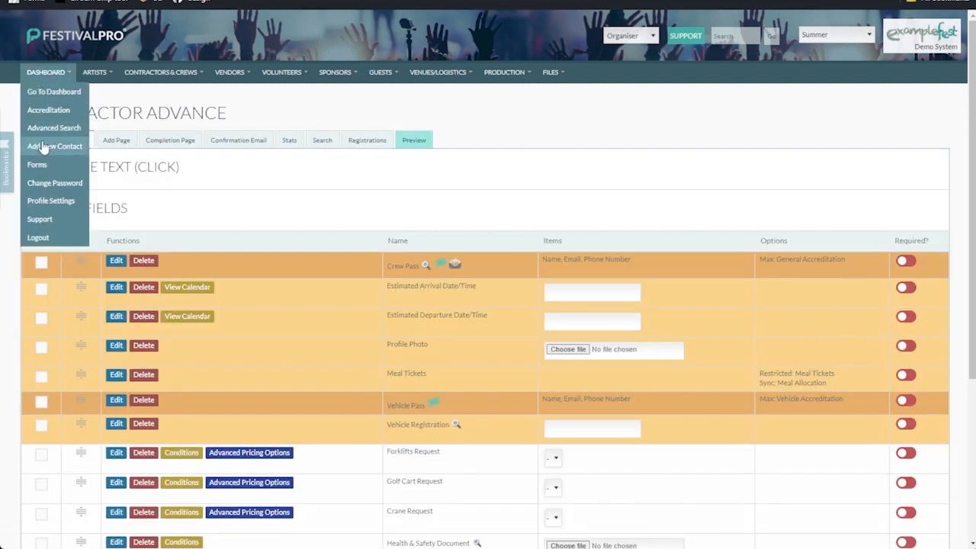
{"action": "left_click", "coordinate": [25, 161]}
{"action": "left_click", "coordinate": [52, 213]}
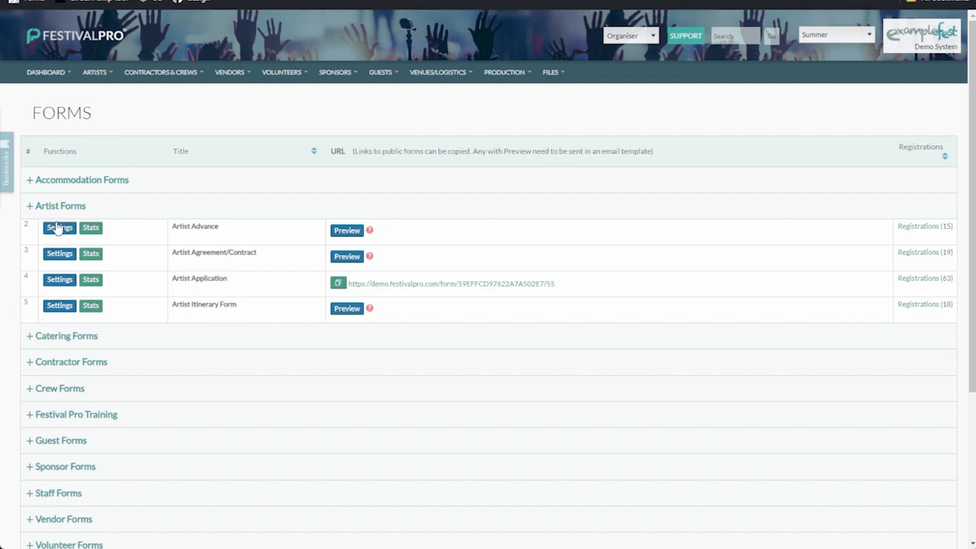
{"action": "left_click", "coordinate": [60, 226]}
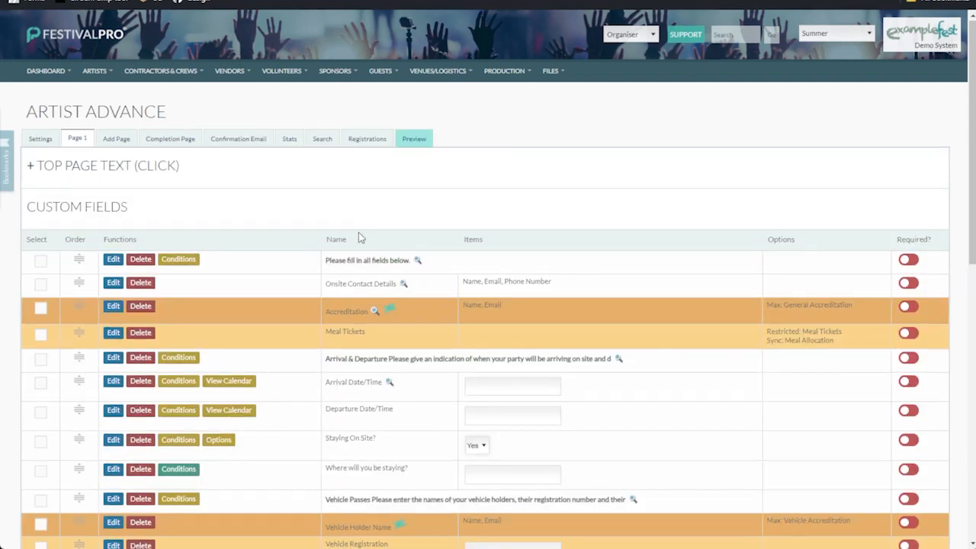
Examine the Artist Advance form's Accreditation and Meal Tickets fields, including the Meal Tickets field's Restrict Values setting
{"action": "scroll", "coordinate": [358, 234], "scroll_direction": "down", "scroll_amount": 1}
{"action": "left_click_drag", "start_coordinate": [337, 252], "coordinate": [504, 246]}
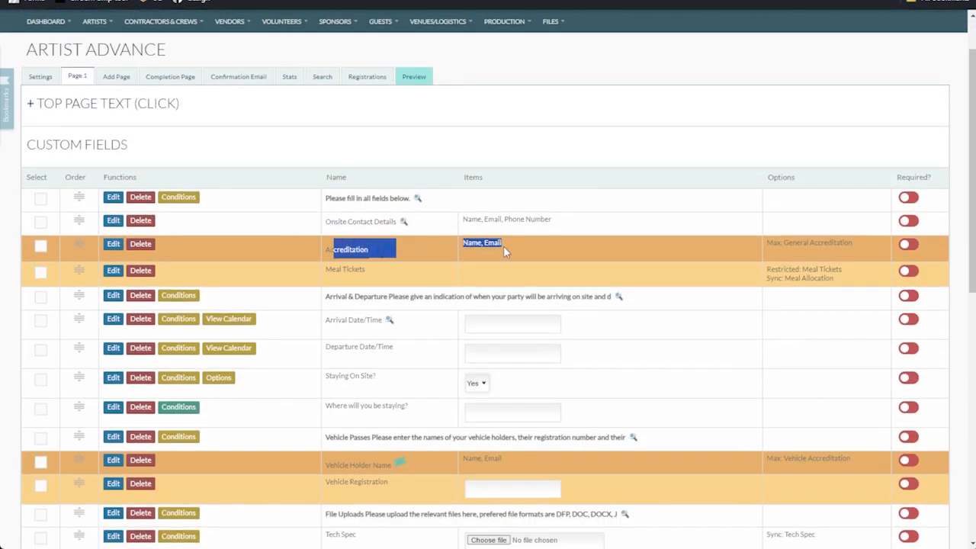
{"action": "left_click_drag", "start_coordinate": [320, 271], "coordinate": [432, 276]}
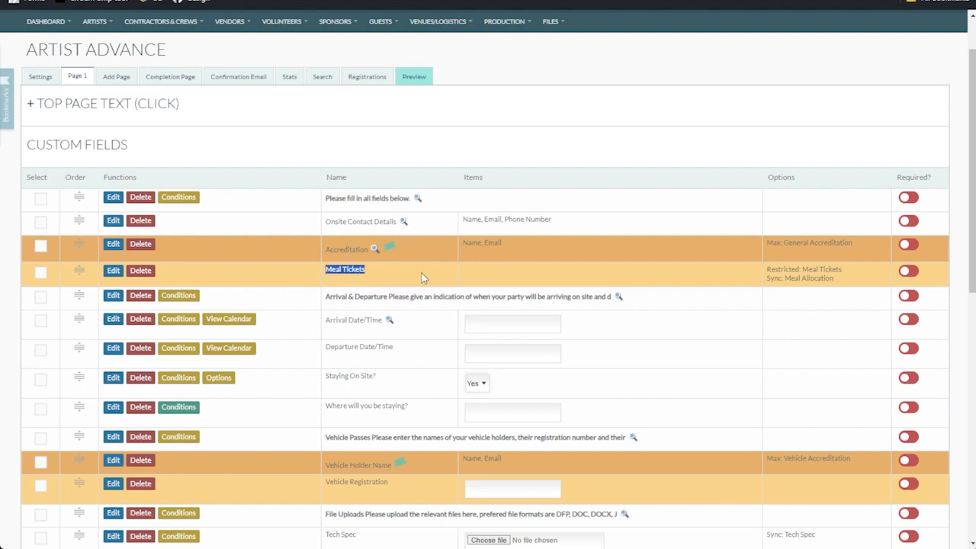
{"action": "left_click", "coordinate": [113, 272]}
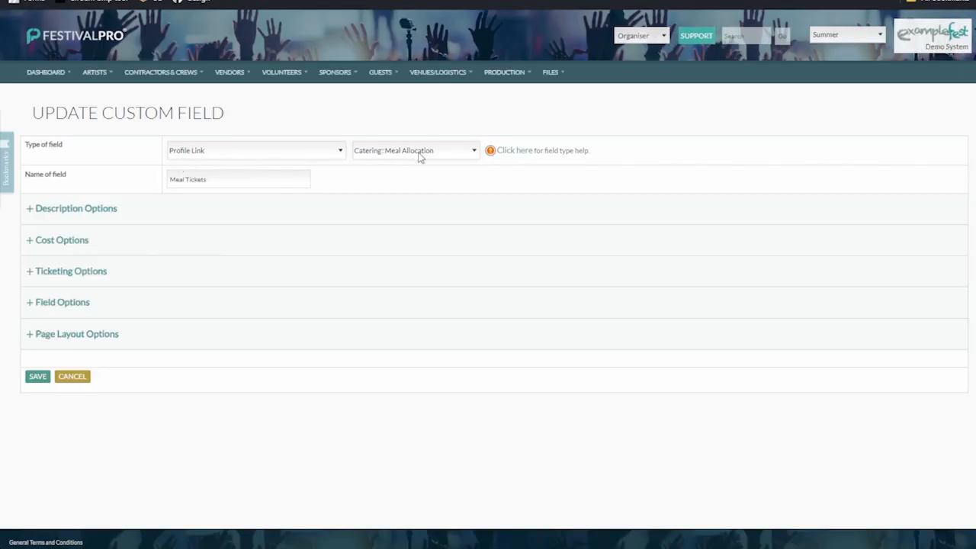
{"action": "left_click", "coordinate": [49, 306]}
{"action": "triple_click", "coordinate": [43, 447]}
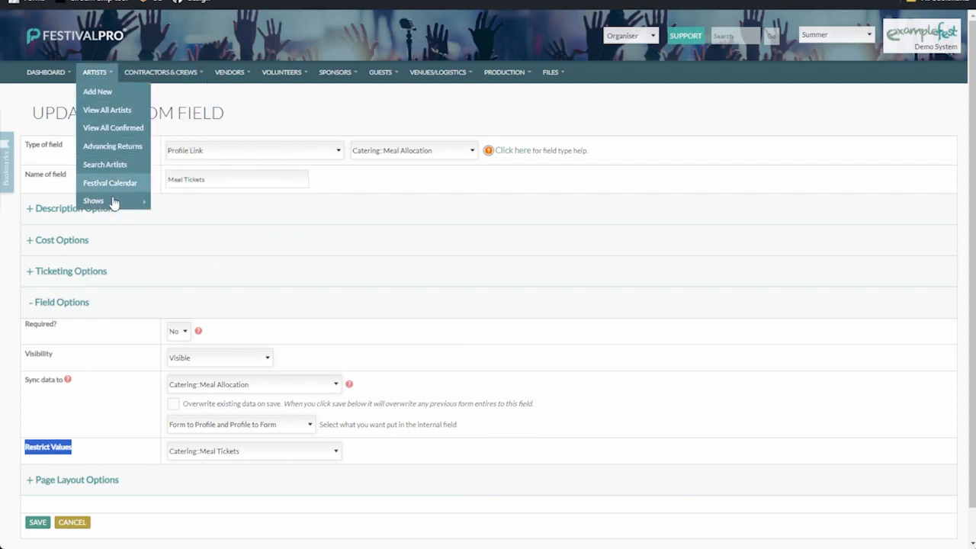
Open A New Crew's Catering details from the Artist Advance registrations, check the Meal Tickets value, and save the details
{"action": "left_click", "coordinate": [113, 127]}
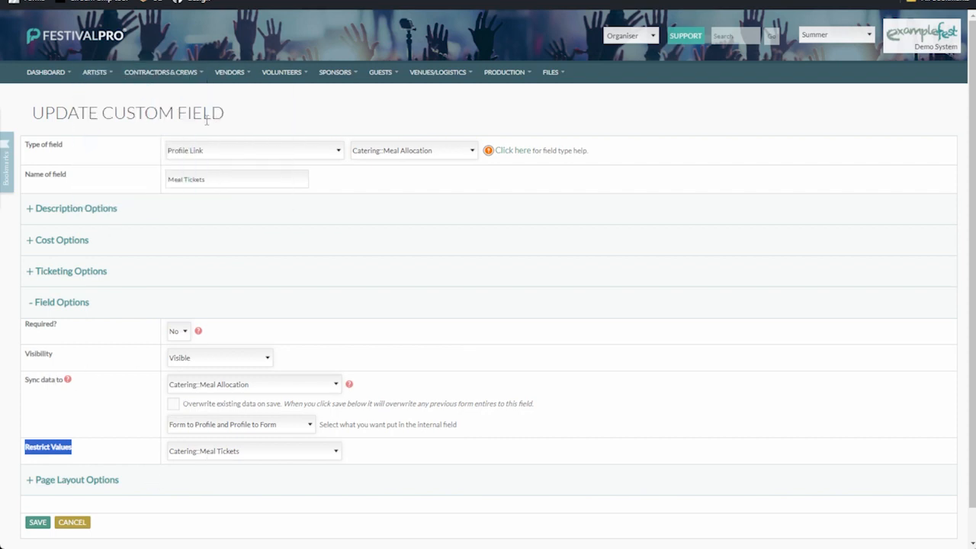
{"action": "left_click", "coordinate": [368, 140]}
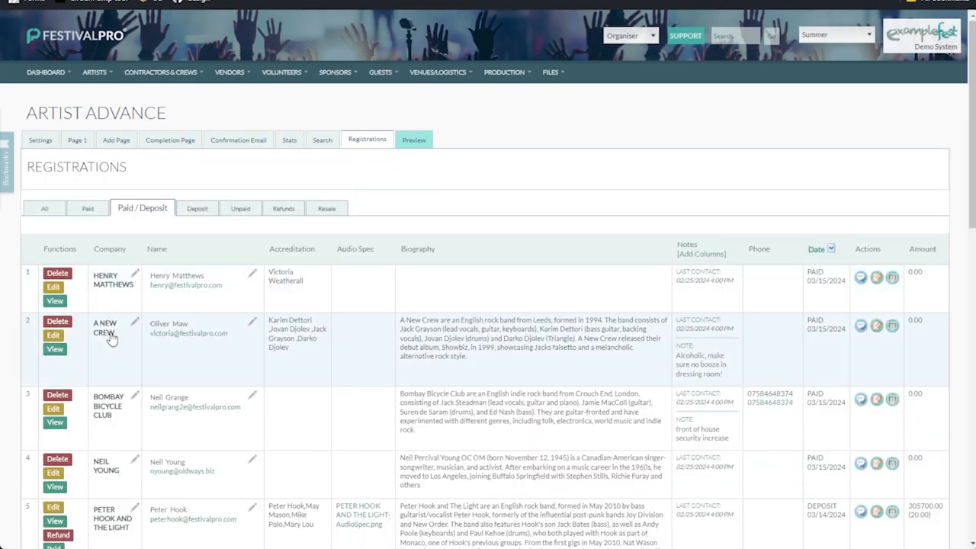
{"action": "left_click", "coordinate": [891, 328]}
{"action": "left_click", "coordinate": [462, 155]}
{"action": "left_click", "coordinate": [460, 202]}
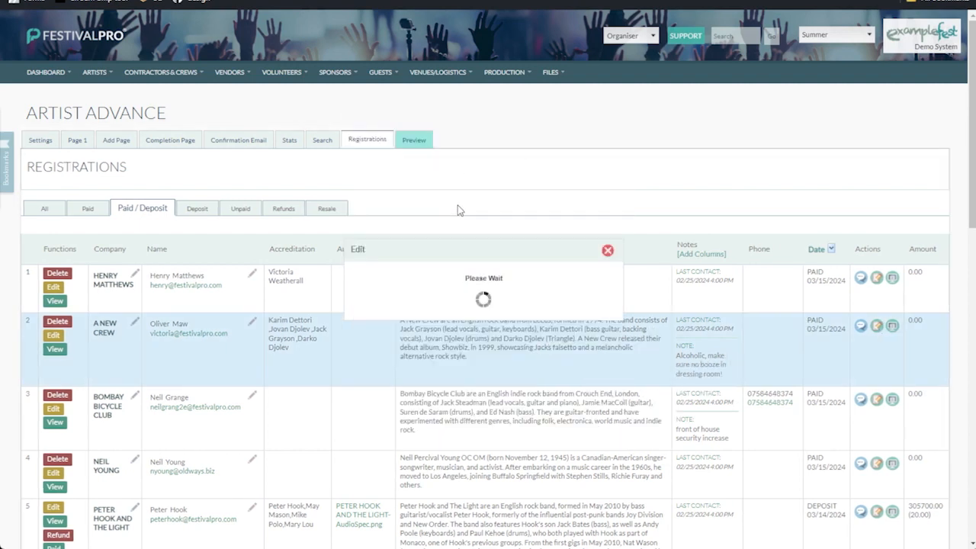
{"action": "scroll", "coordinate": [436, 256], "scroll_direction": "down", "scroll_amount": 3}
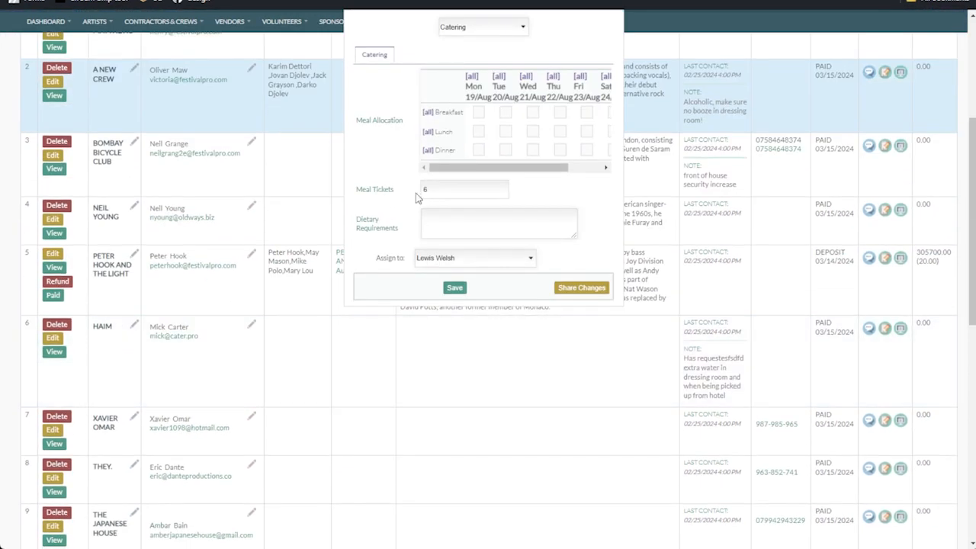
{"action": "left_click", "coordinate": [454, 288]}
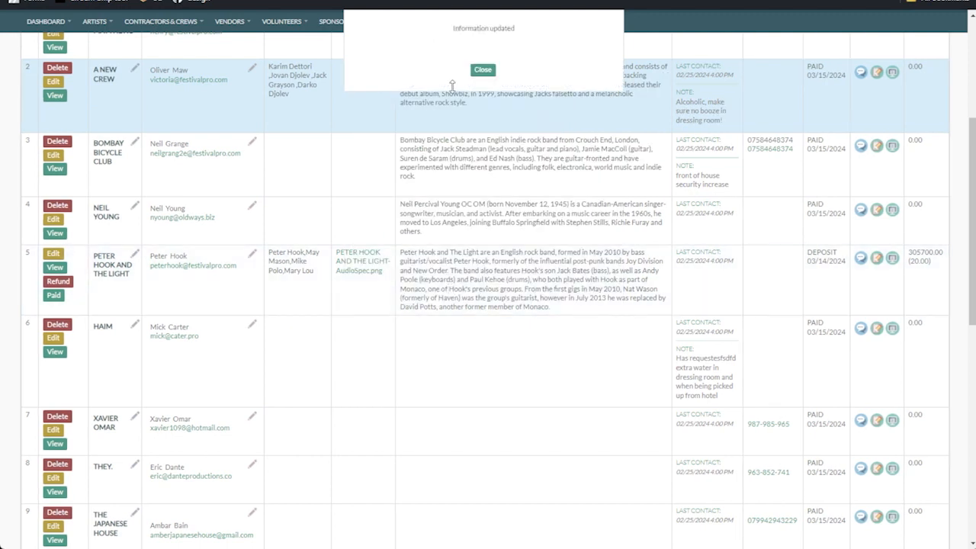
{"action": "left_click", "coordinate": [477, 72]}
Open A New Crew's Artist Advance registration for editing and go to the Meal Tickets grids under Ticket Allocation
{"action": "scroll", "coordinate": [137, 122], "scroll_direction": "up", "scroll_amount": 3}
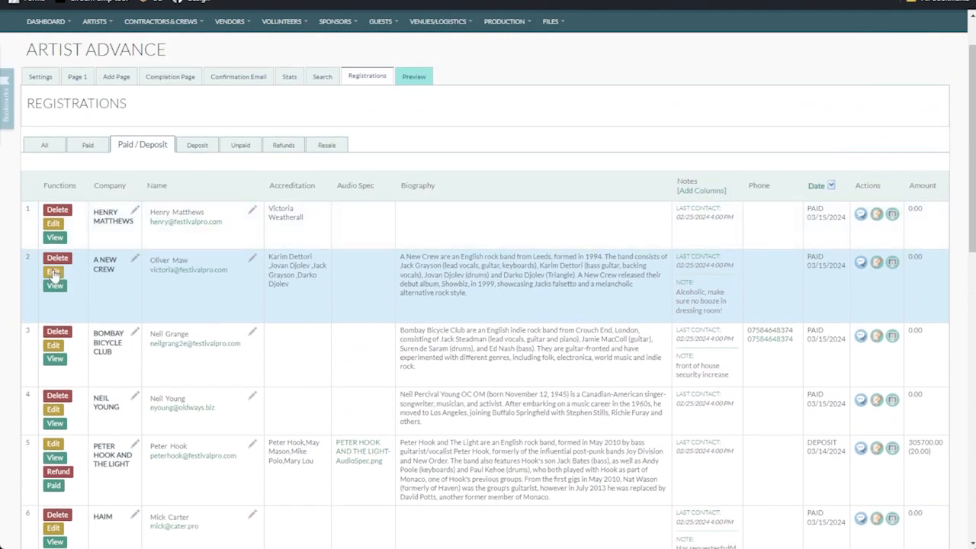
{"action": "left_click", "coordinate": [54, 276]}
{"action": "scroll", "coordinate": [328, 177], "scroll_direction": "down", "scroll_amount": 15}
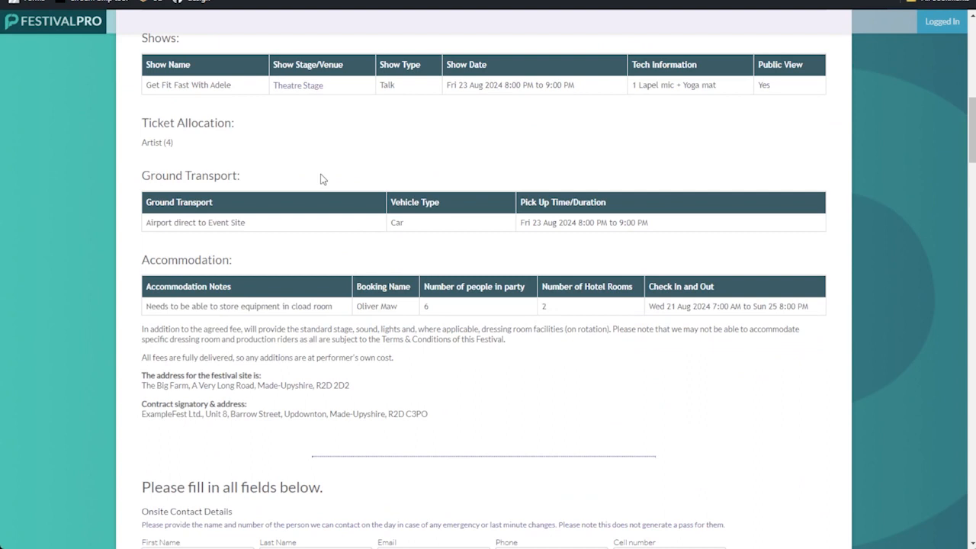
{"action": "scroll", "coordinate": [344, 174], "scroll_direction": "down", "scroll_amount": 5}
{"action": "scroll", "coordinate": [335, 183], "scroll_direction": "up", "scroll_amount": 2}
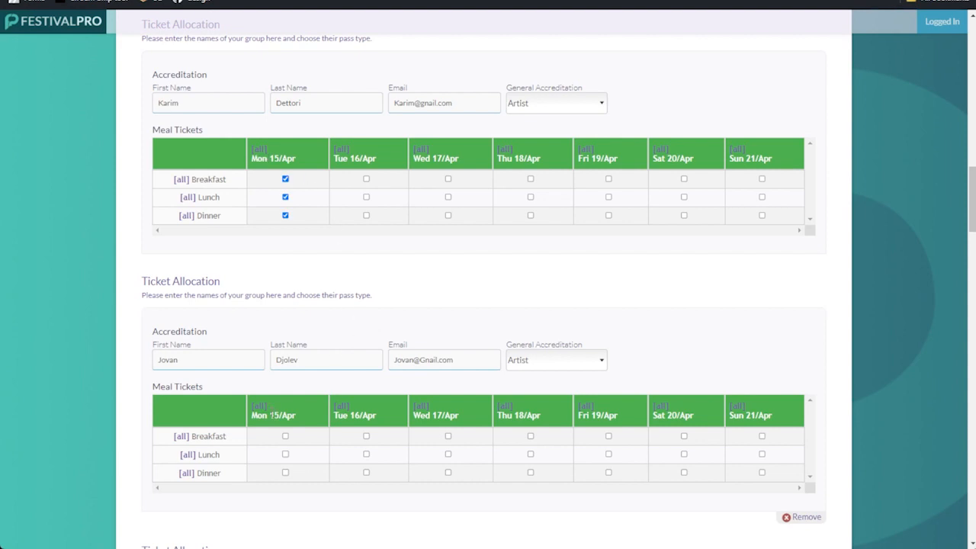
Allocate all Mon 15/Apr meals to the second group member and try the same for the third
{"action": "left_click", "coordinate": [260, 408]}
{"action": "scroll", "coordinate": [359, 316], "scroll_direction": "down", "scroll_amount": 3}
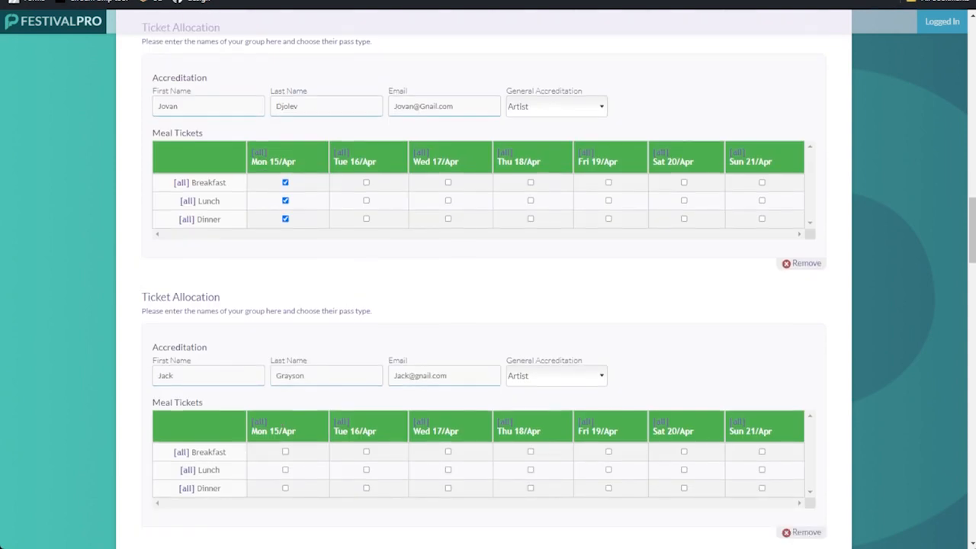
{"action": "left_click", "coordinate": [264, 427]}
{"action": "left_click", "coordinate": [601, 50]}
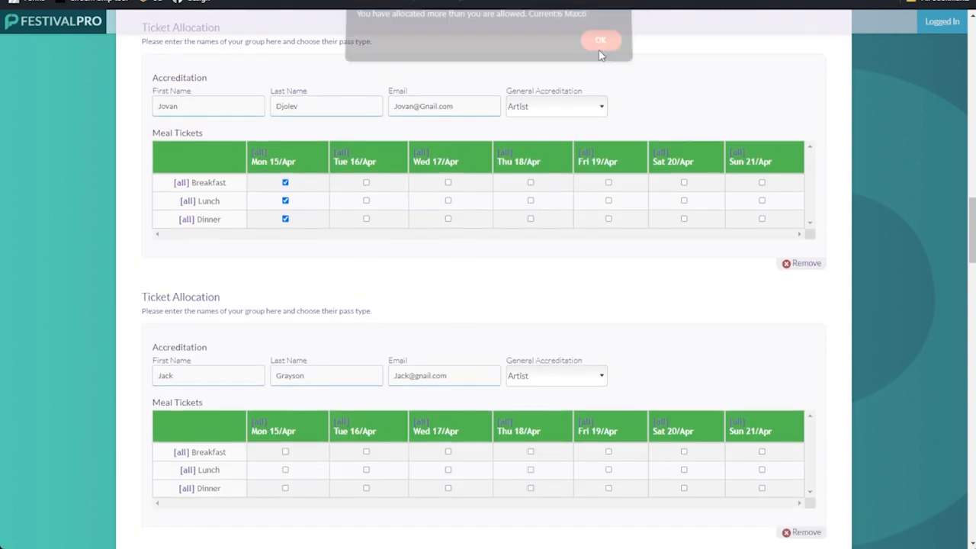
Clear the Mon 15/Apr breakfast, lunch and dinner tickets of the second and first group members
{"action": "left_click", "coordinate": [285, 218]}
{"action": "left_click", "coordinate": [285, 201]}
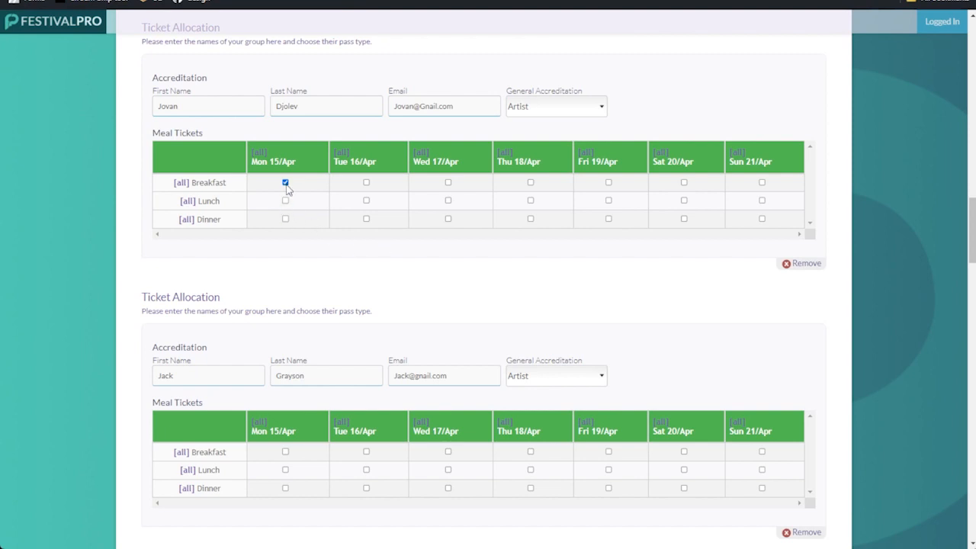
{"action": "left_click", "coordinate": [285, 183]}
{"action": "scroll", "coordinate": [287, 183], "scroll_direction": "up", "scroll_amount": 2}
{"action": "left_click", "coordinate": [286, 152]}
{"action": "left_click", "coordinate": [285, 133]}
{"action": "left_click", "coordinate": [285, 116]}
Try to allocate breakfast on every day, Mon 15/Apr to Sun 21/Apr, to the first group member
{"action": "left_click", "coordinate": [182, 118]}
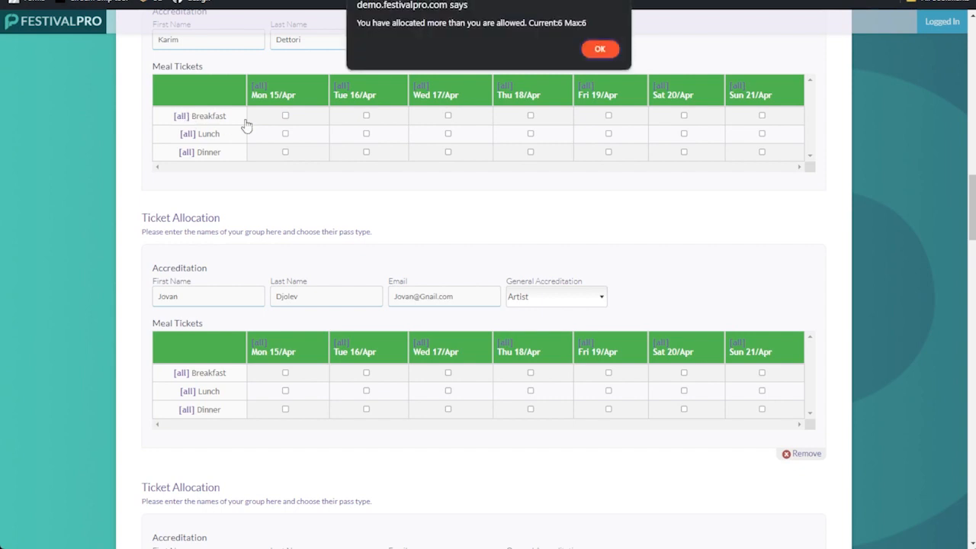
{"action": "left_click", "coordinate": [600, 46]}
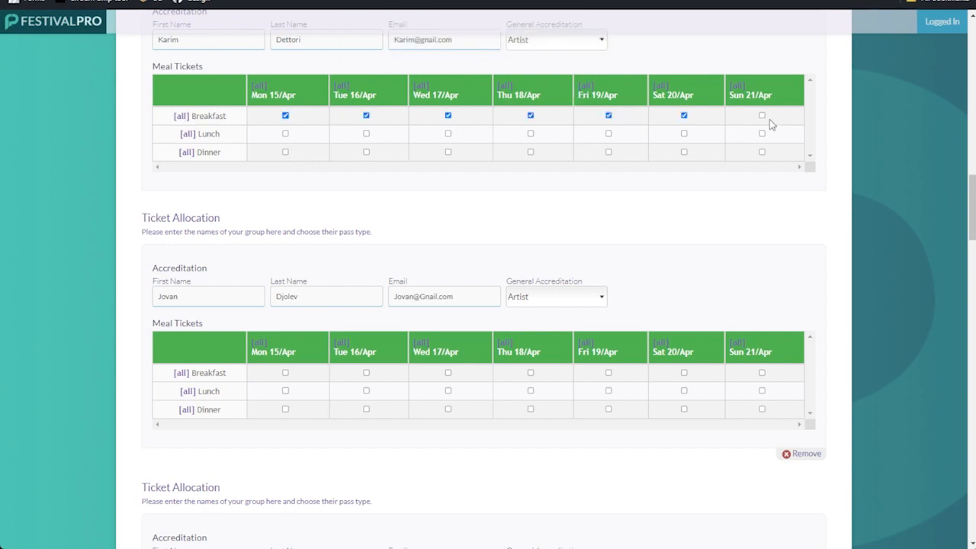
{"action": "scroll", "coordinate": [233, 154], "scroll_direction": "up", "scroll_amount": 1}
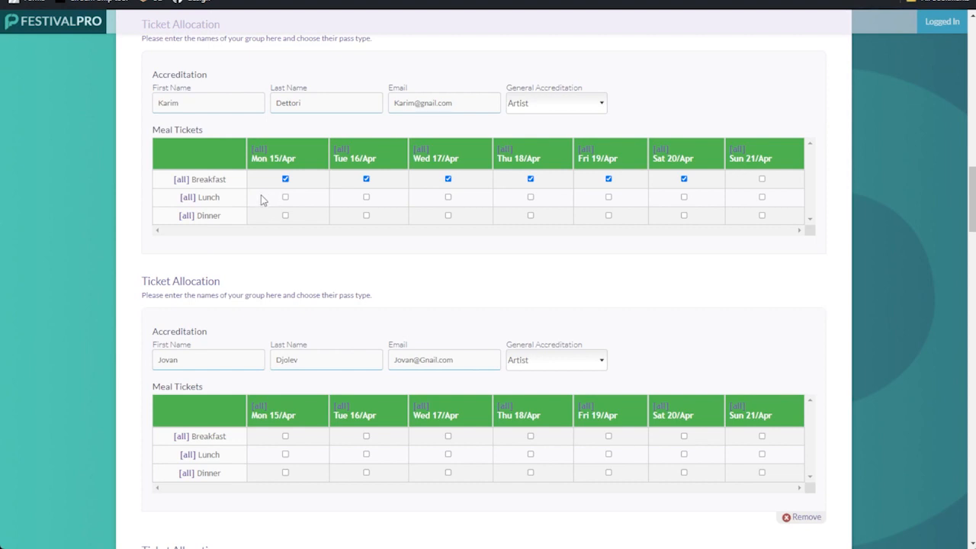
{"action": "scroll", "coordinate": [274, 190], "scroll_direction": "up", "scroll_amount": 6}
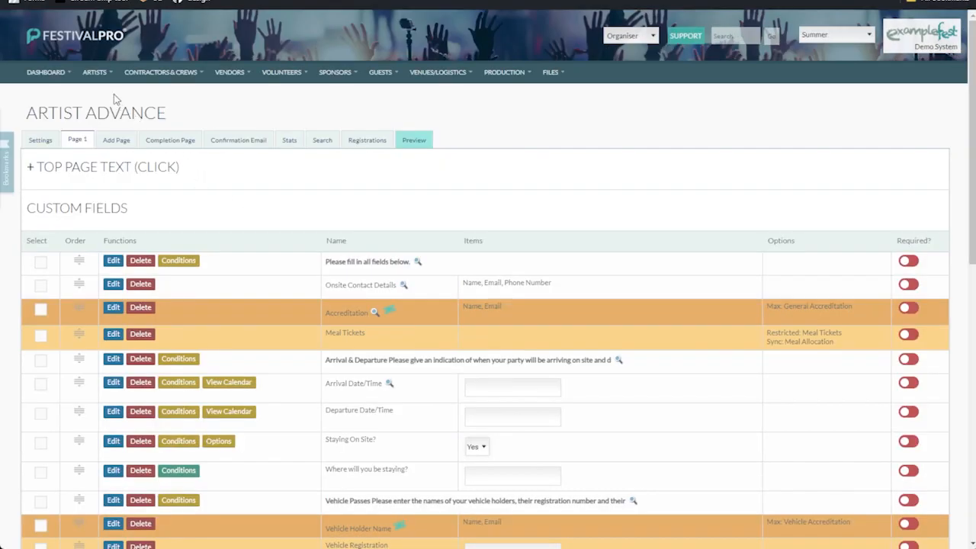
Open the list of all artists and check the Meal Tickets value in 201 Dance Company's Catering details
{"action": "mouse_move", "coordinate": [105, 93]}
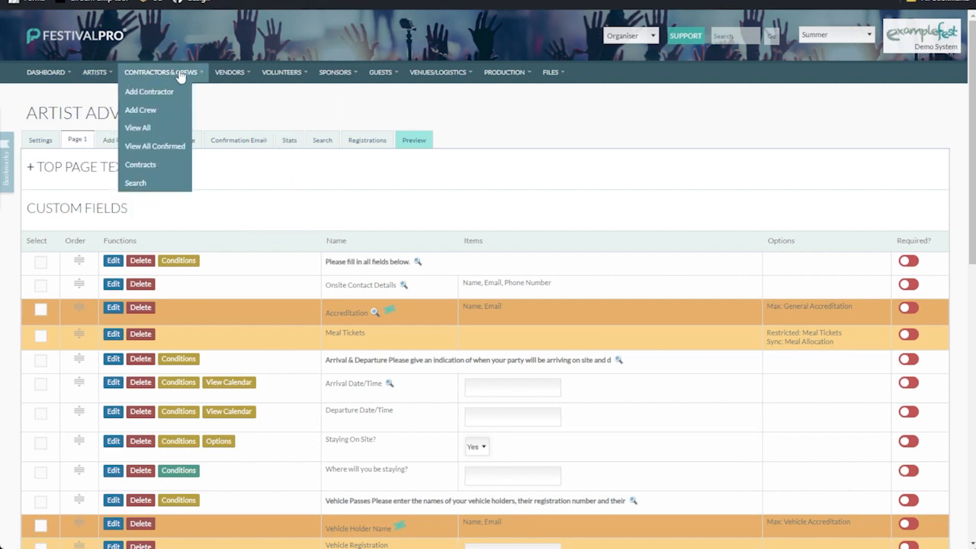
{"action": "mouse_move", "coordinate": [94, 71]}
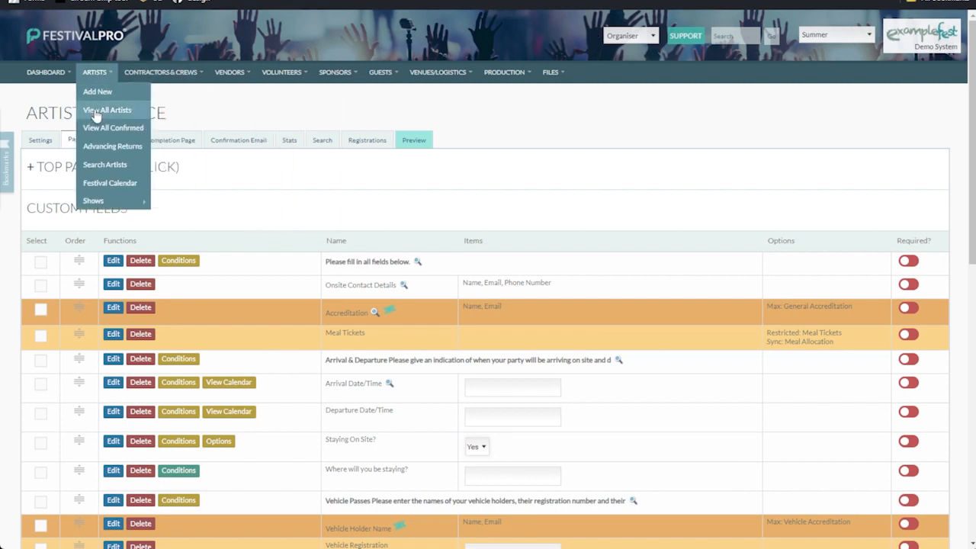
{"action": "left_click", "coordinate": [96, 112]}
{"action": "left_click", "coordinate": [924, 185]}
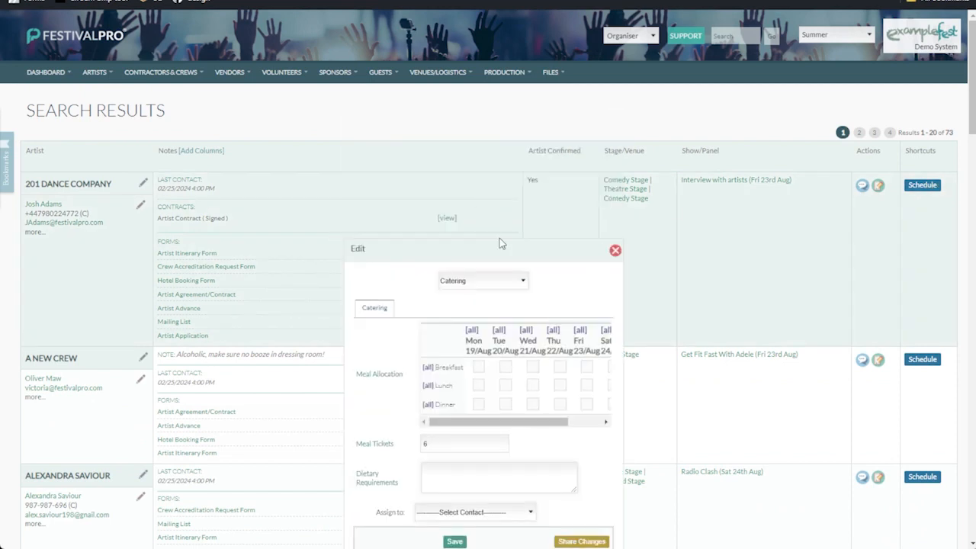
{"action": "scroll", "coordinate": [500, 345], "scroll_direction": "down", "scroll_amount": 2}
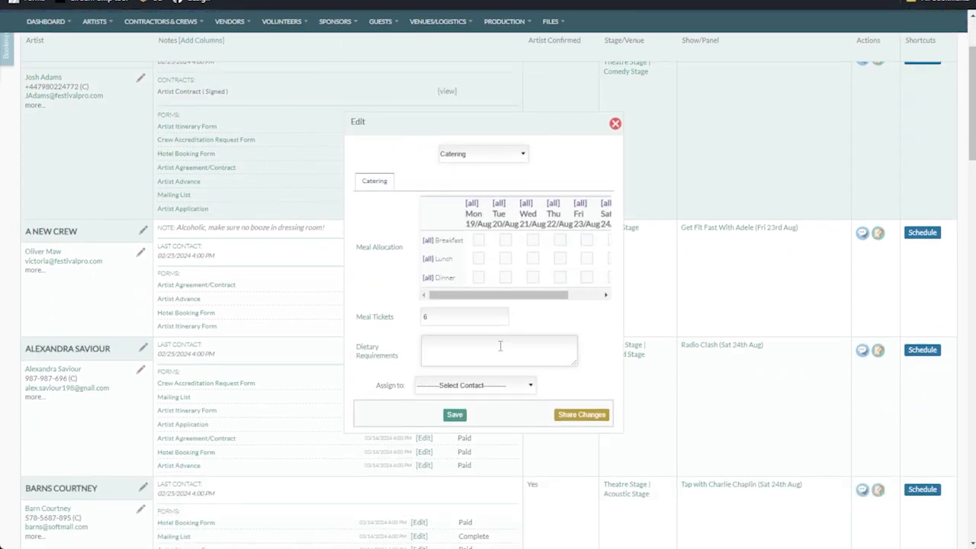
{"action": "left_click", "coordinate": [616, 124]}
Open 201 Dance Company's Artist Advance form for editing and highlight the first accredited person's first name under Ticket Allocation
{"action": "scroll", "coordinate": [339, 148], "scroll_direction": "up", "scroll_amount": 1}
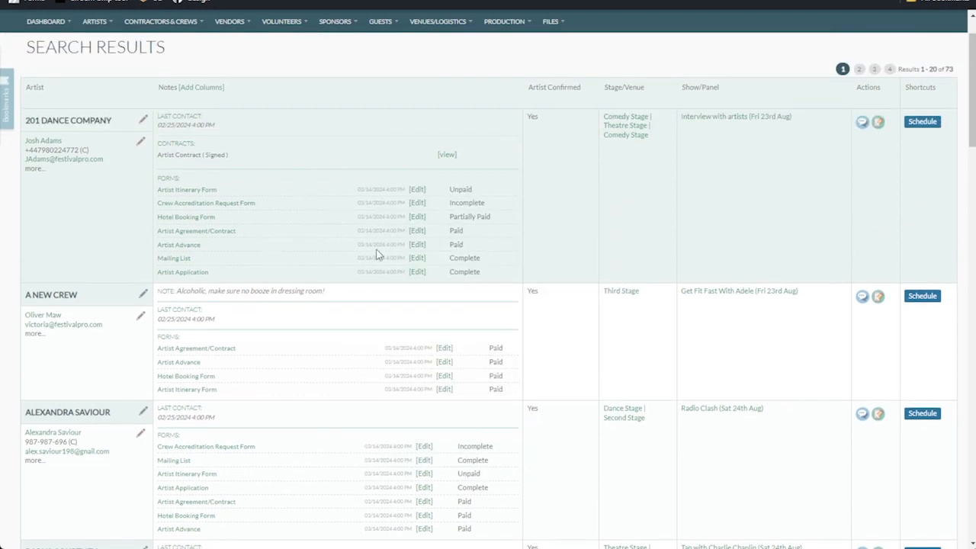
{"action": "left_click", "coordinate": [417, 245]}
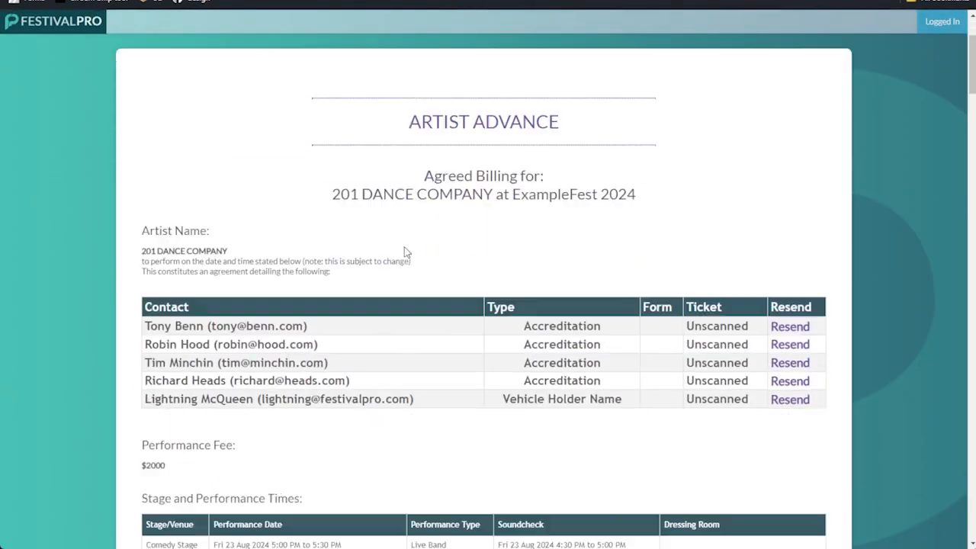
{"action": "scroll", "coordinate": [188, 234], "scroll_direction": "down", "scroll_amount": 8}
{"action": "scroll", "coordinate": [188, 234], "scroll_direction": "down", "scroll_amount": 8}
{"action": "scroll", "coordinate": [295, 283], "scroll_direction": "up", "scroll_amount": 1}
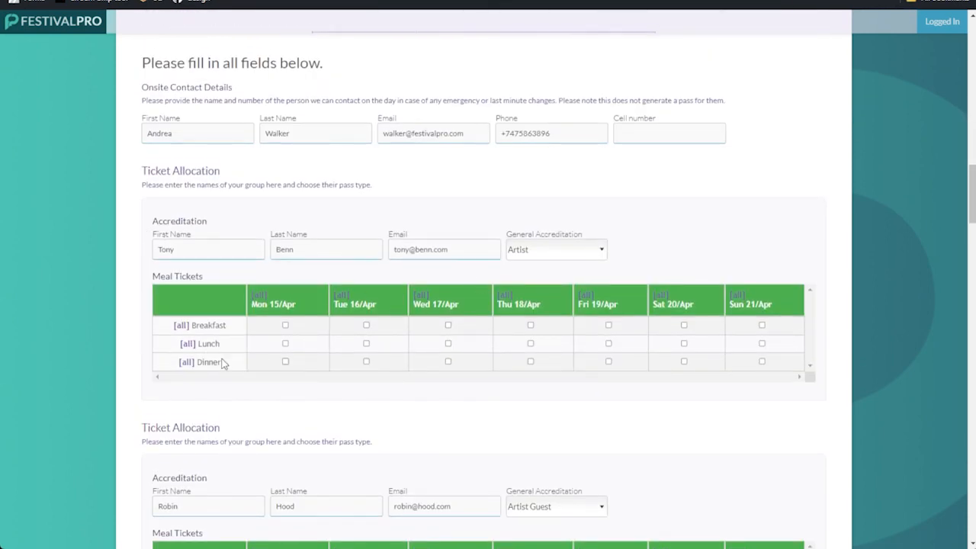
{"action": "left_click", "coordinate": [175, 249]}
{"action": "double_click", "coordinate": [179, 249]}
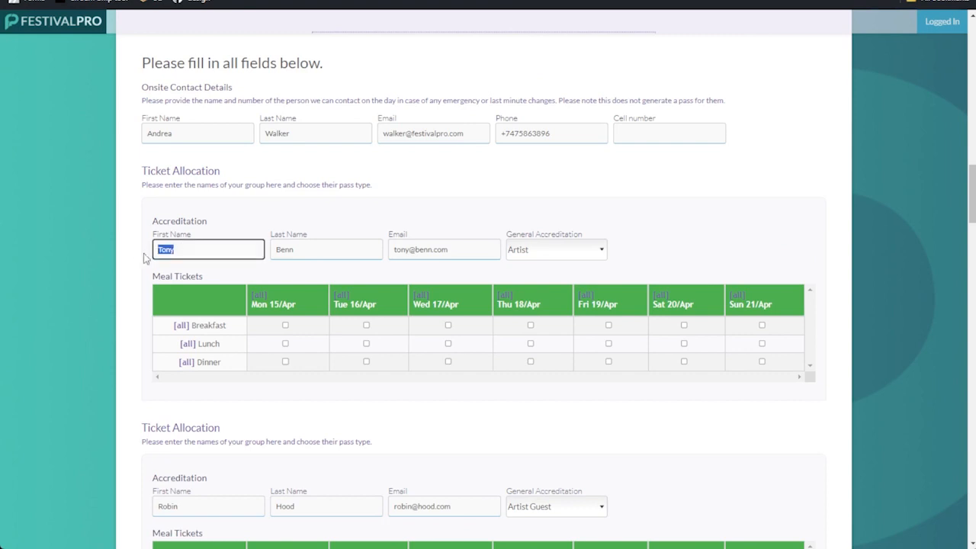
Allocate breakfast from Mon 15/Apr to Sat 20/Apr to the first person and try to add Sun 21/Apr
{"action": "left_click", "coordinate": [286, 325]}
{"action": "left_click", "coordinate": [366, 325]}
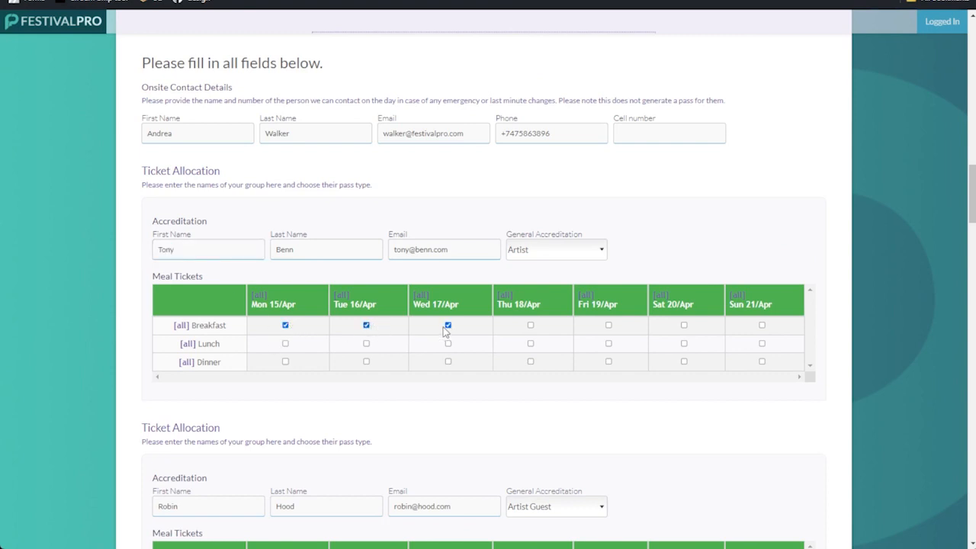
{"action": "left_click", "coordinate": [531, 326]}
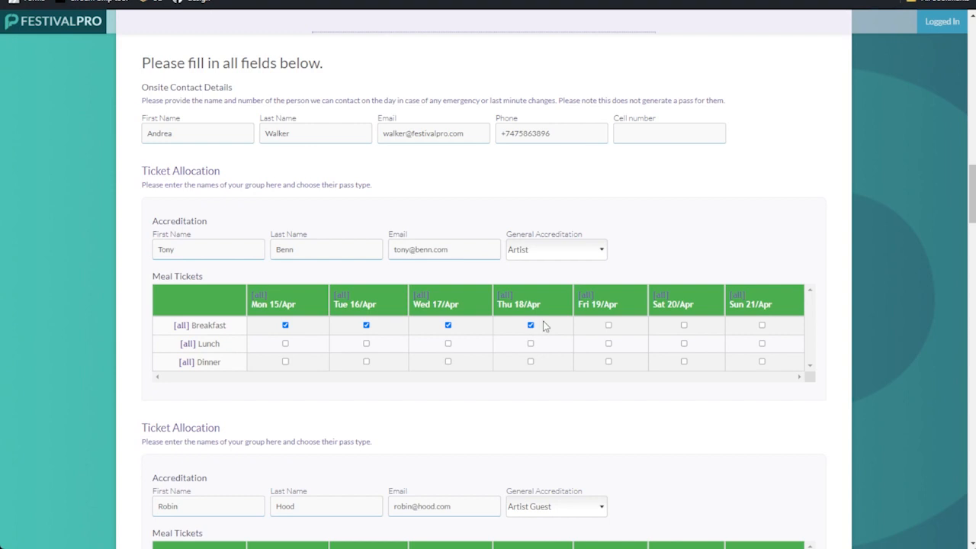
{"action": "left_click", "coordinate": [609, 326]}
{"action": "left_click", "coordinate": [684, 326]}
{"action": "left_click", "coordinate": [762, 326]}
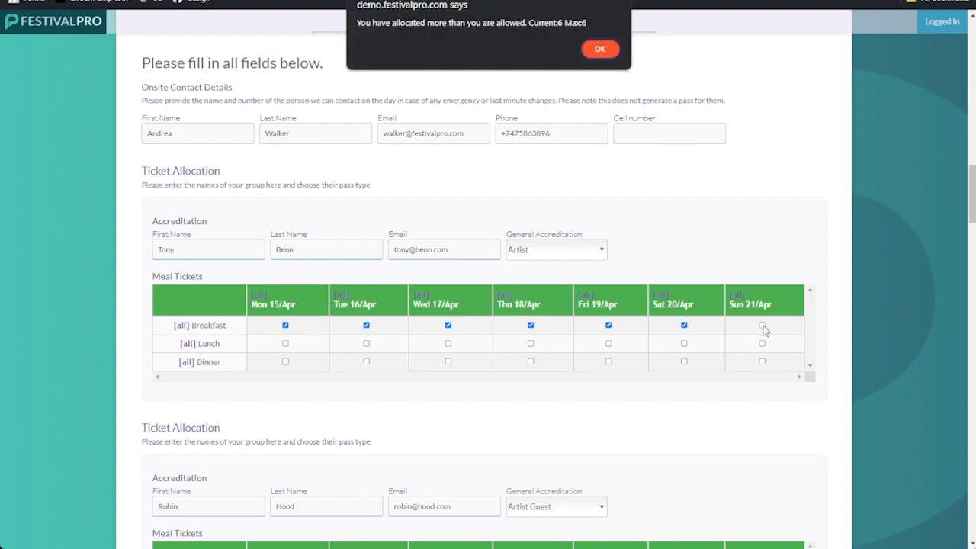
{"action": "left_click", "coordinate": [602, 51]}
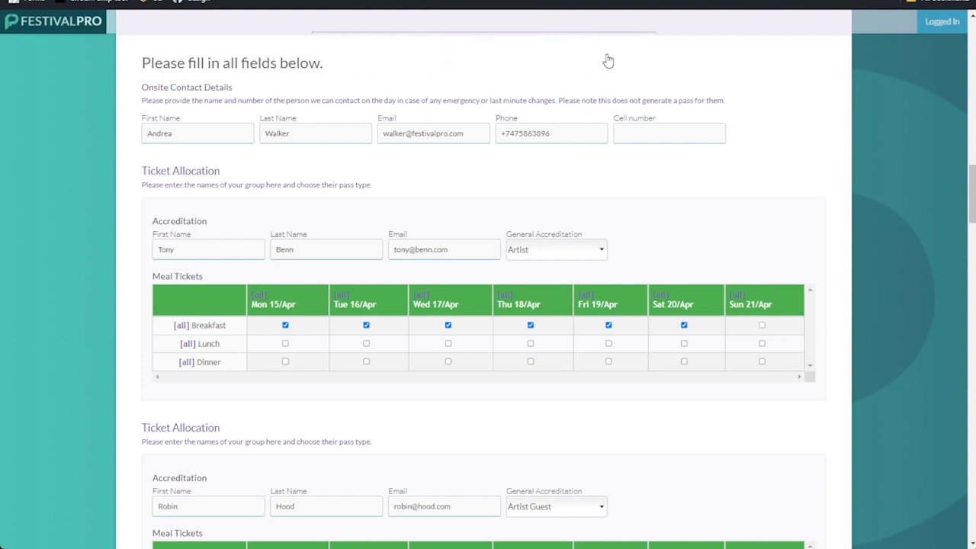